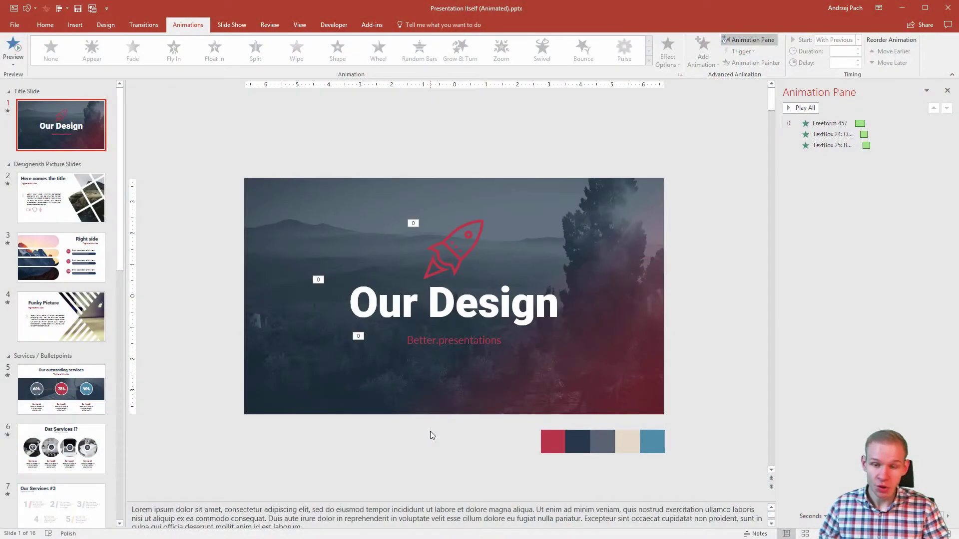
Step: Play the finished animated title slide as a slide show with F5
{"action": "key", "text": "F5"}
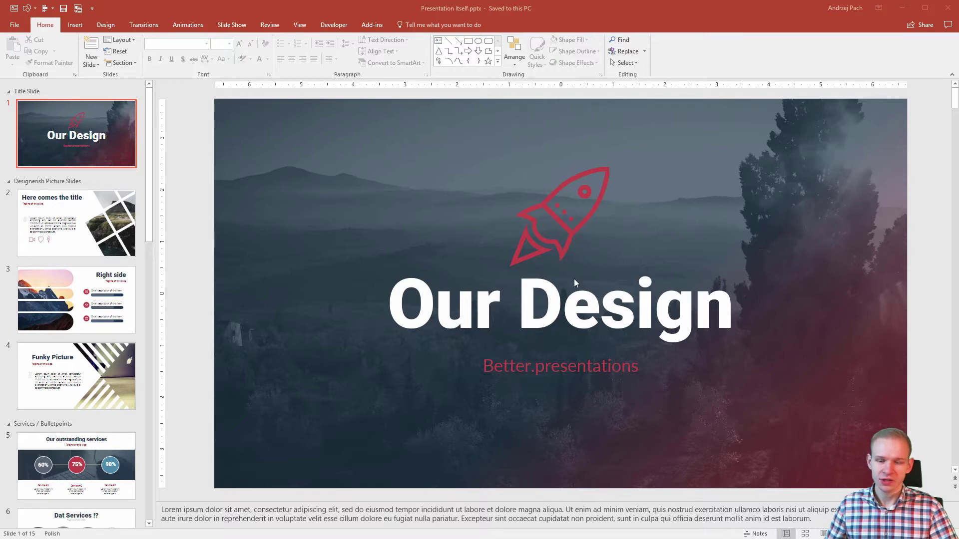
Step: Marquee-select just the rocket icon, leaving 'Our Design' and 'Better.presentations' unselected
{"action": "left_click", "coordinate": [546, 349]}
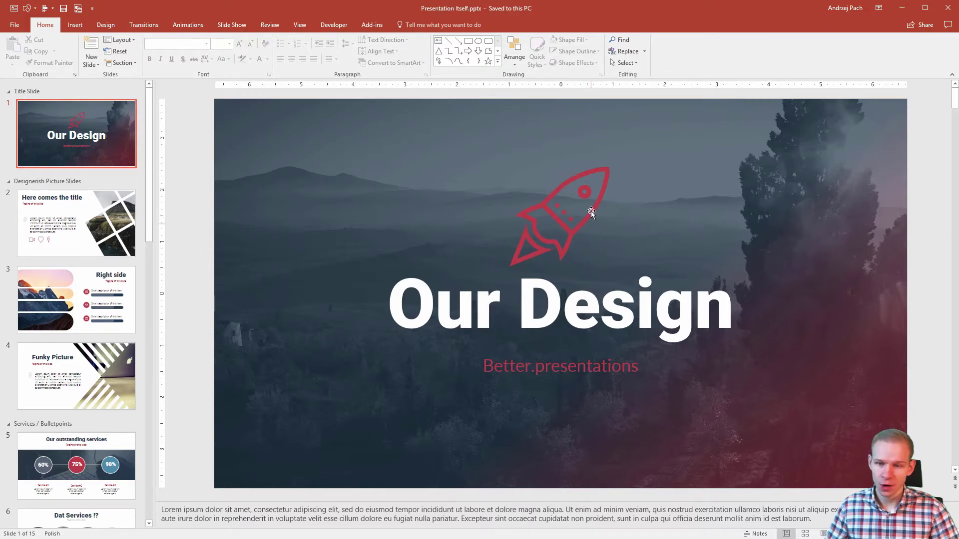
{"action": "mouse_move", "coordinate": [189, 148]}
{"action": "left_mouse_down"}
{"action": "mouse_move", "coordinate": [850, 411]}
{"action": "mouse_move", "coordinate": [880, 443]}
{"action": "left_mouse_up"}
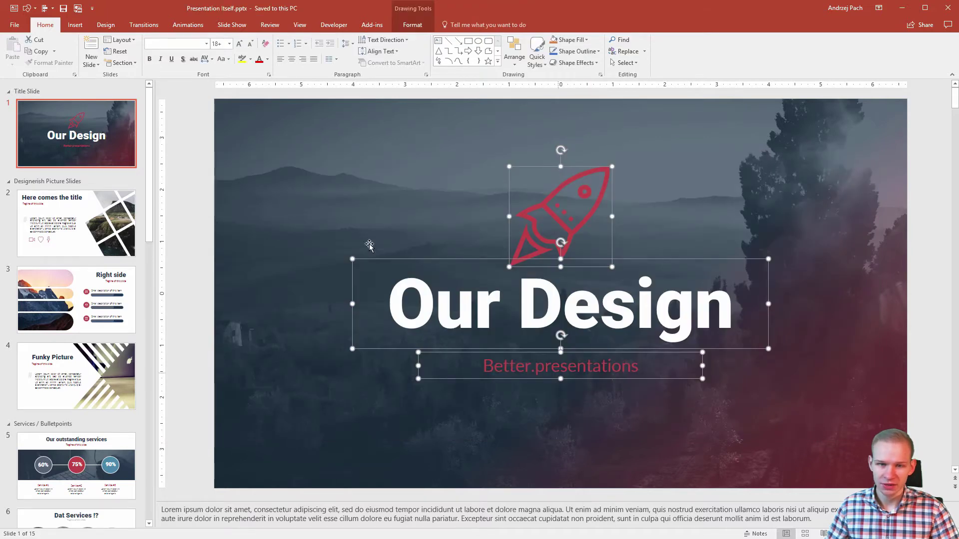
{"action": "left_click", "coordinate": [198, 192]}
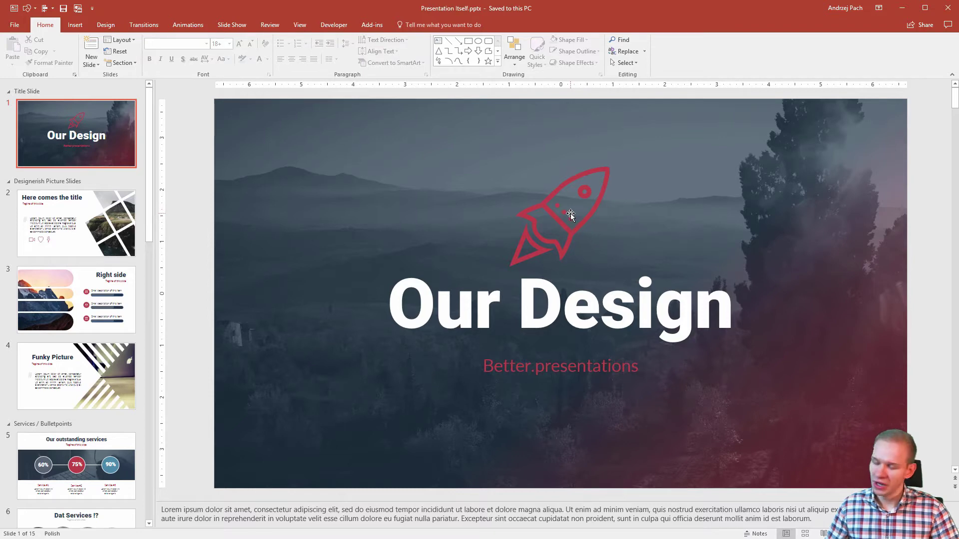
{"action": "left_click", "coordinate": [556, 210]}
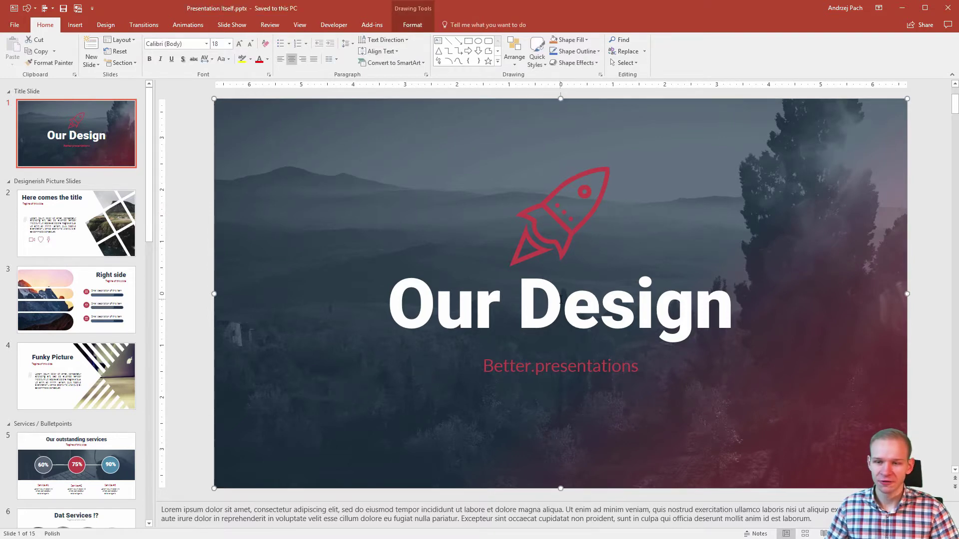
{"action": "left_click", "coordinate": [541, 266]}
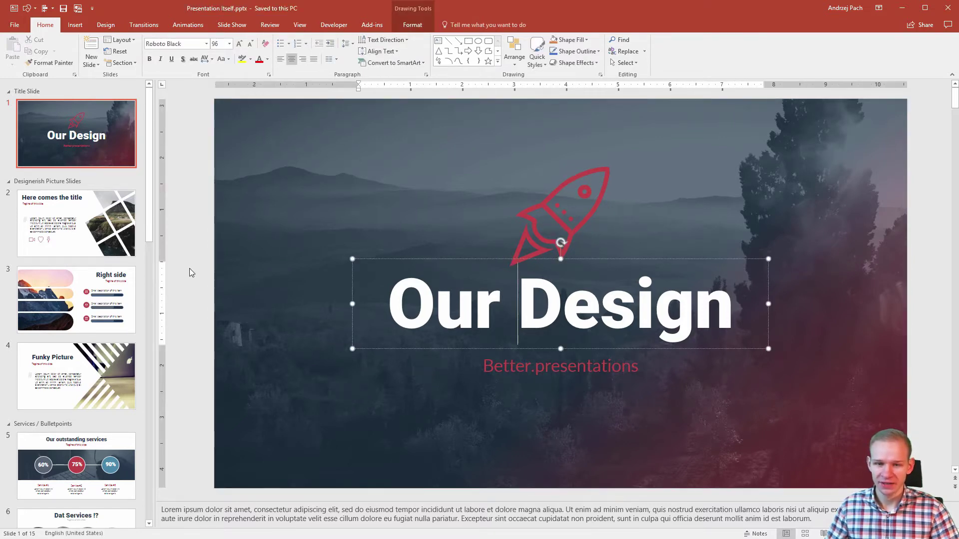
{"action": "left_click_drag", "start_coordinate": [188, 272], "coordinate": [784, 121]}
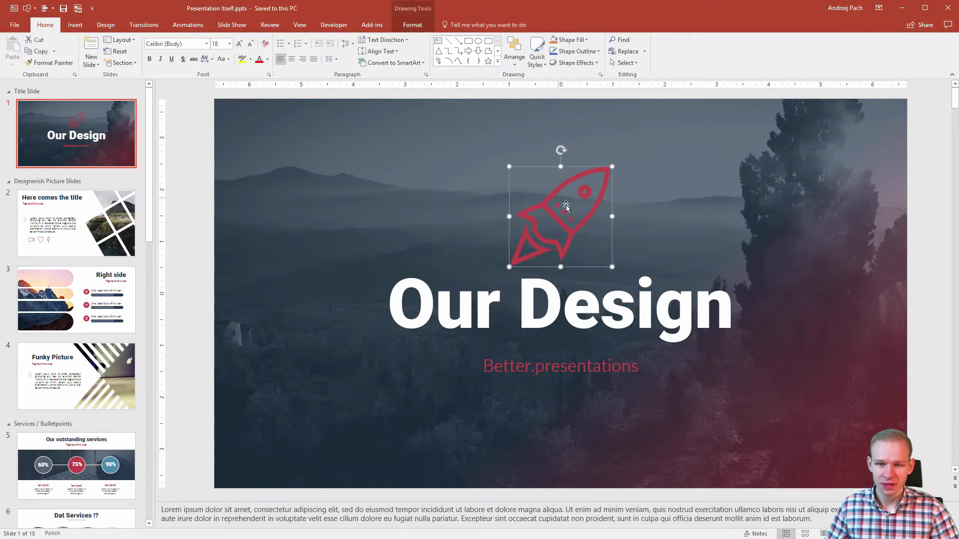
Step: Apply a Fly In From Left entrance to the rocket and preview it in the Animation Pane
{"action": "left_click", "coordinate": [187, 25]}
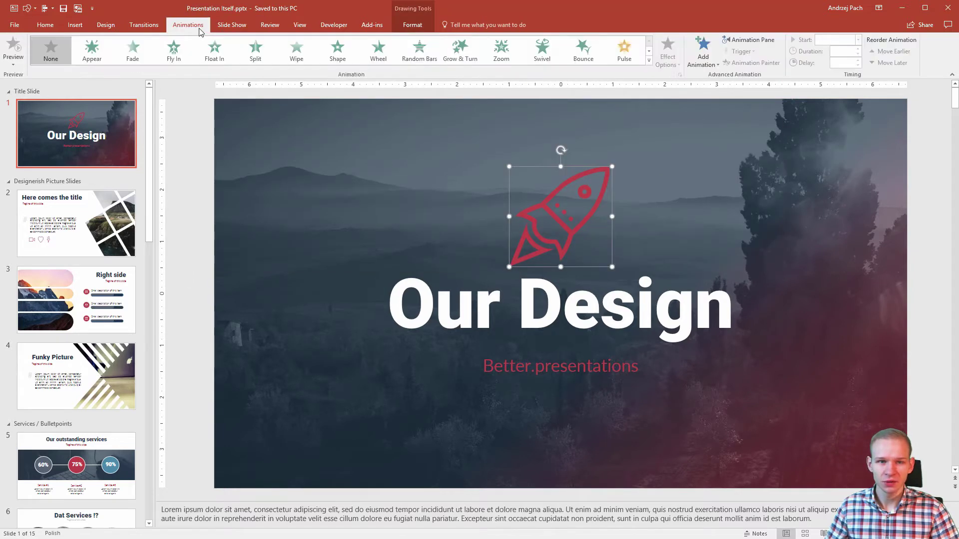
{"action": "left_click", "coordinate": [752, 40]}
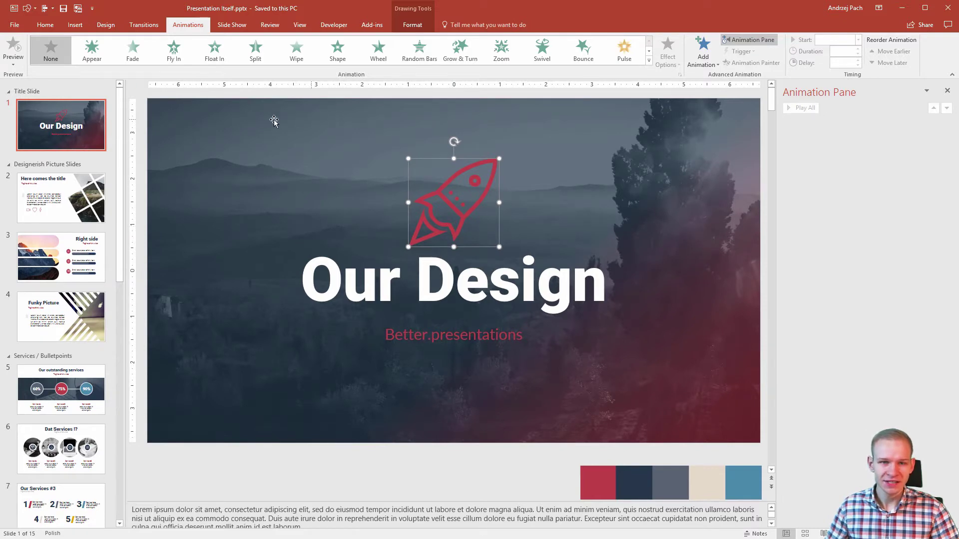
{"action": "left_click", "coordinate": [173, 50]}
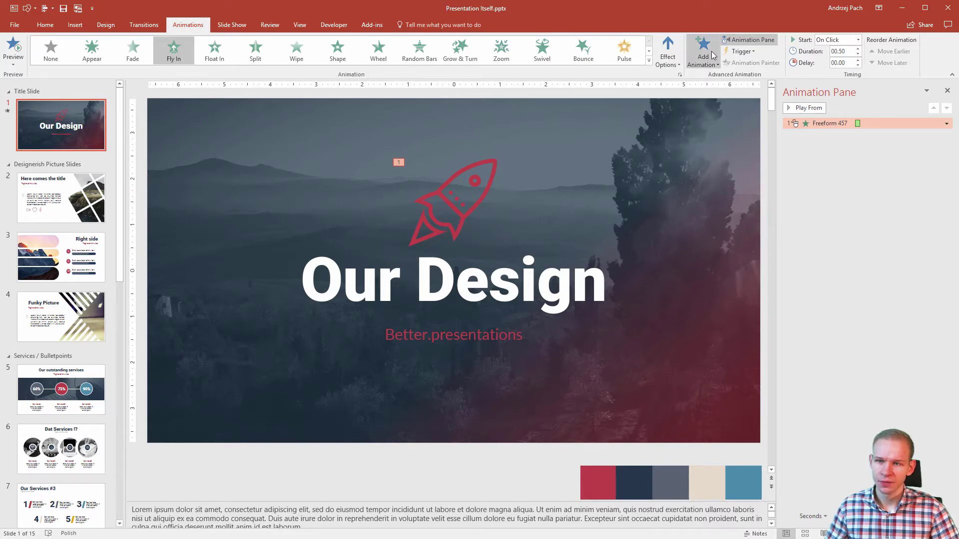
{"action": "left_click", "coordinate": [670, 56]}
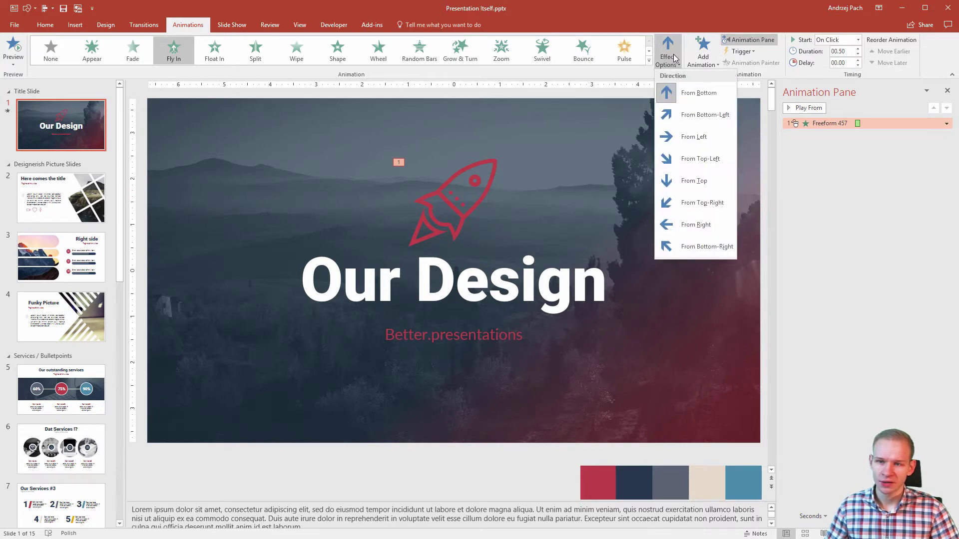
{"action": "left_click", "coordinate": [689, 137]}
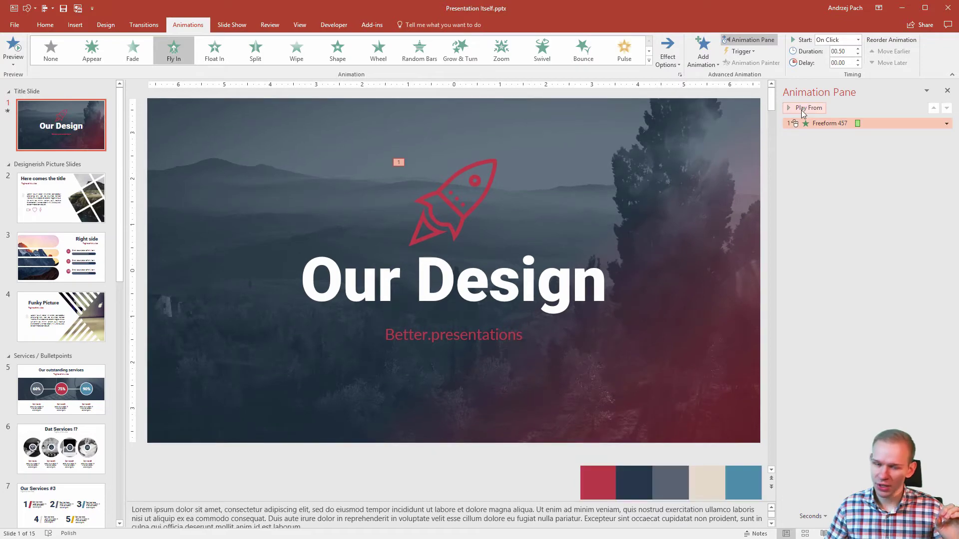
{"action": "left_click", "coordinate": [801, 109]}
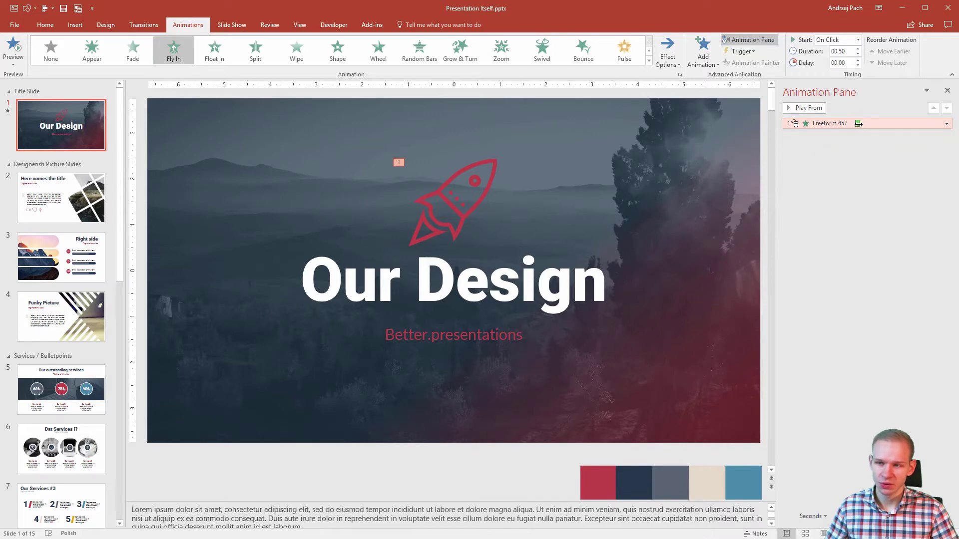
Step: Set Smooth end to 0.5 sec in the rocket Fly In's Effect settings
{"action": "double_click", "coordinate": [857, 124]}
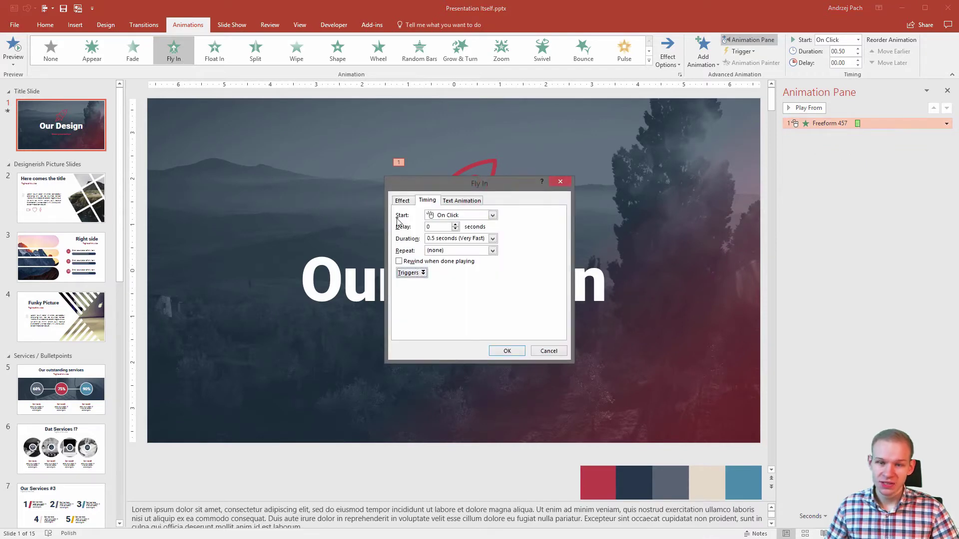
{"action": "left_click", "coordinate": [407, 200]}
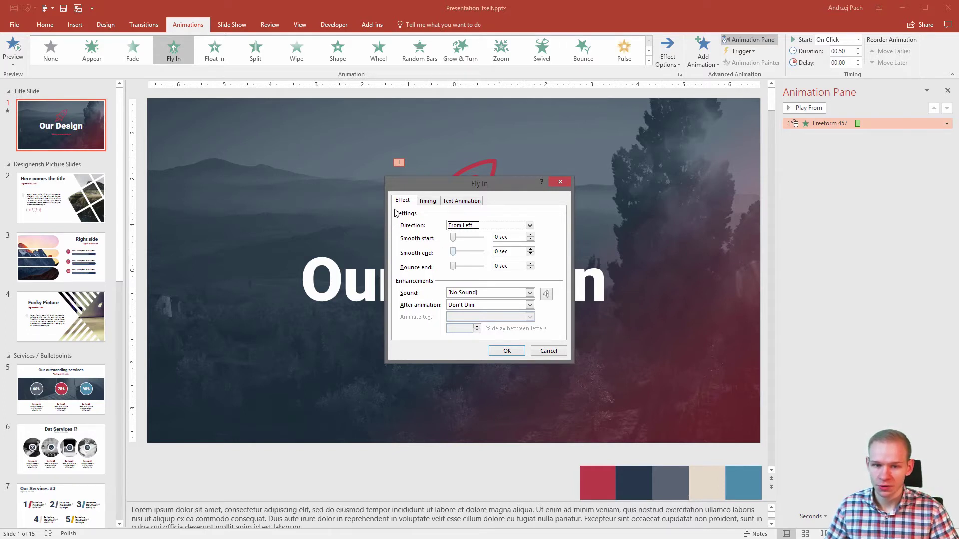
{"action": "left_click_drag", "start_coordinate": [453, 252], "coordinate": [482, 252]}
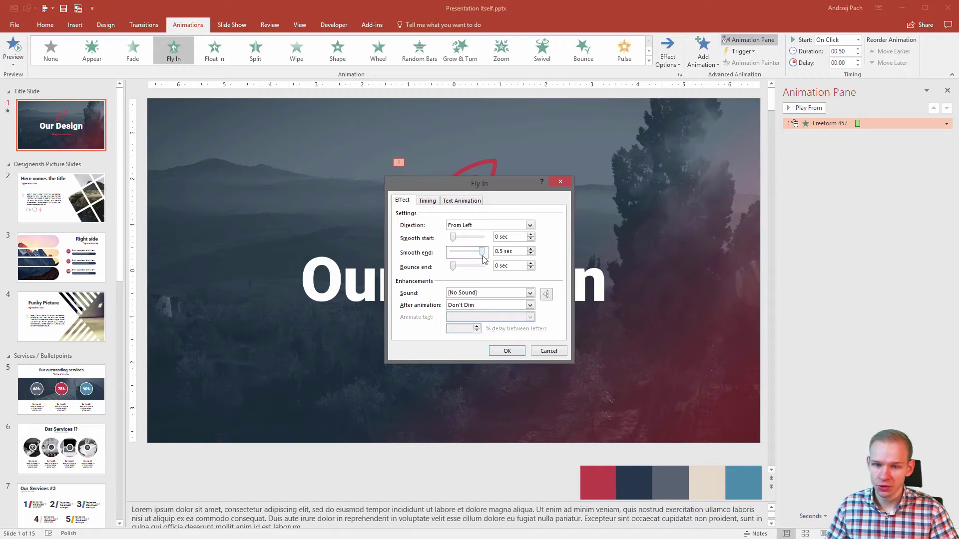
{"action": "left_click", "coordinate": [507, 350]}
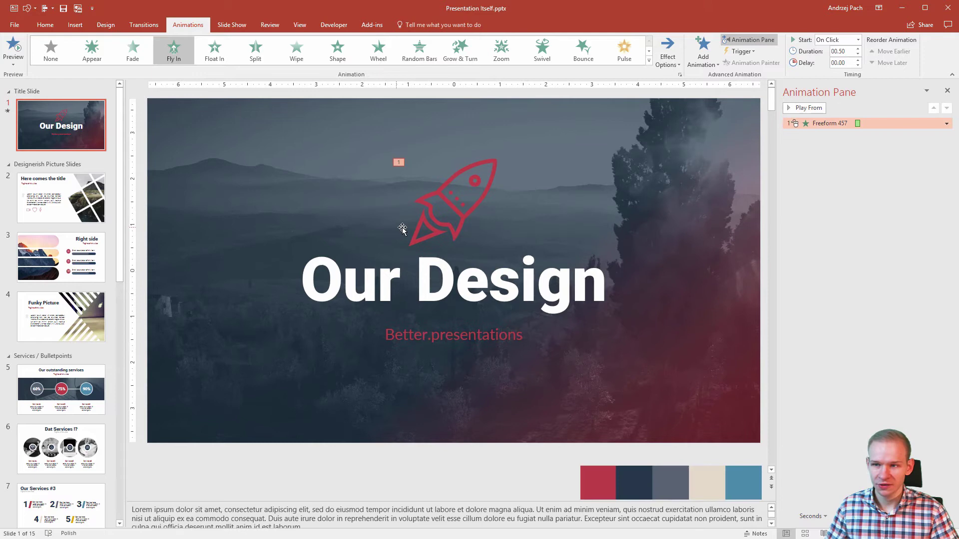
Step: Raise the rocket animation's duration to 1 second and preview it
{"action": "left_click", "coordinate": [858, 49]}
{"action": "left_click", "coordinate": [858, 49]}
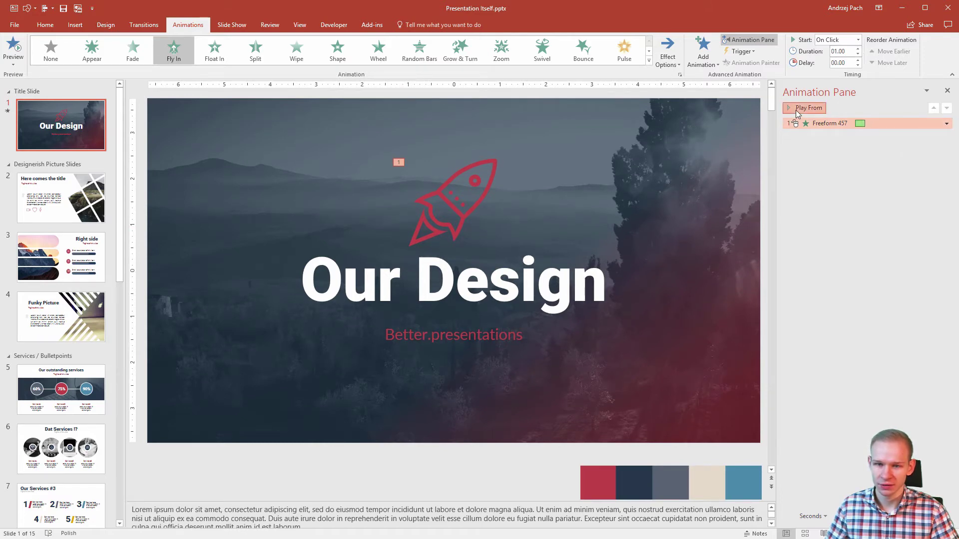
{"action": "left_click", "coordinate": [796, 109]}
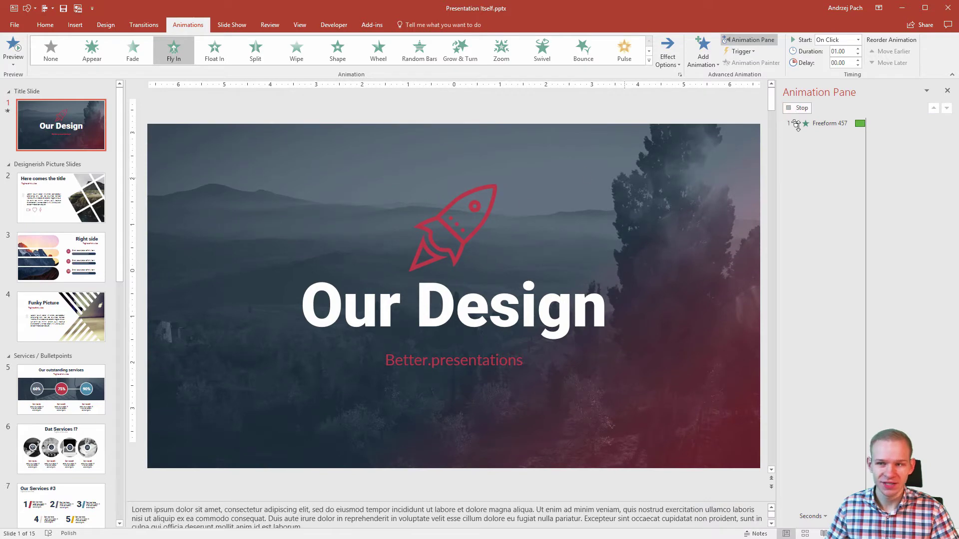
{"action": "left_click", "coordinate": [817, 106]}
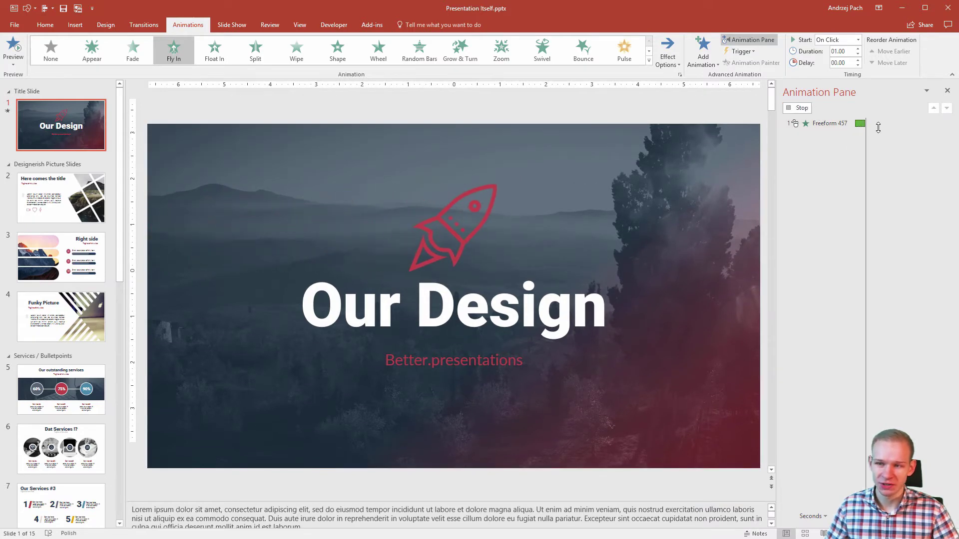
Step: Increase the rocket Fly In's smooth end to 0.72 sec
{"action": "double_click", "coordinate": [860, 124]}
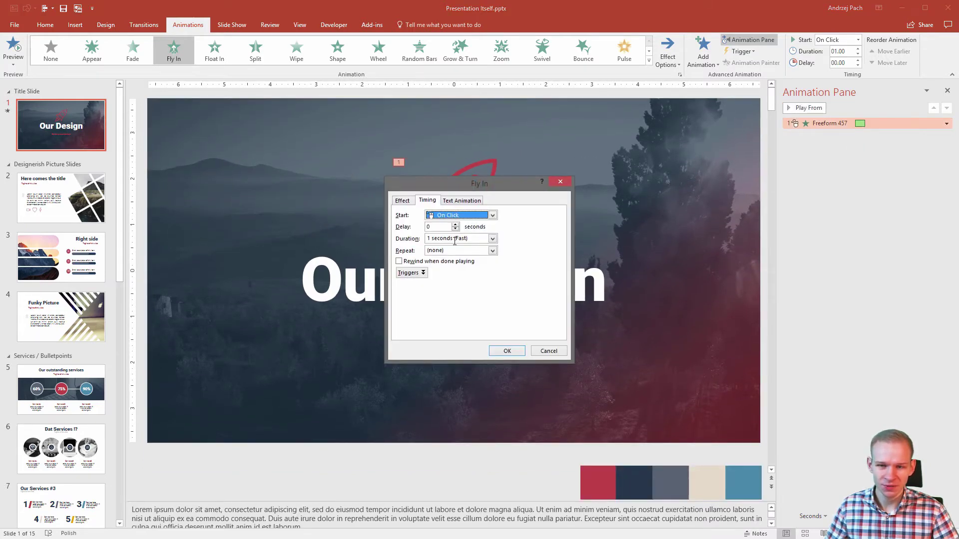
{"action": "left_click", "coordinate": [405, 202]}
{"action": "left_click_drag", "start_coordinate": [485, 254], "coordinate": [468, 271]}
{"action": "left_click", "coordinate": [515, 350]}
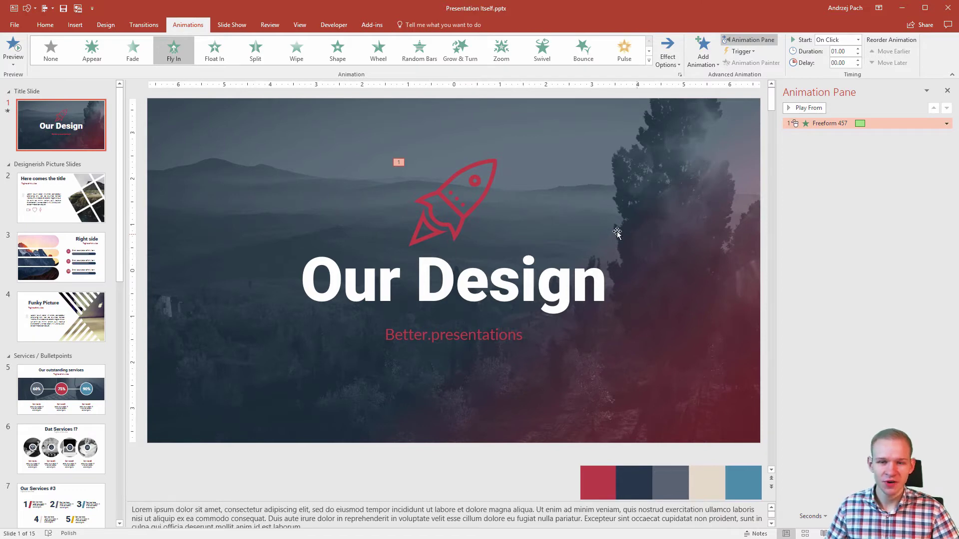
Step: Make the rocket animation start With Previous
{"action": "left_click", "coordinate": [946, 123]}
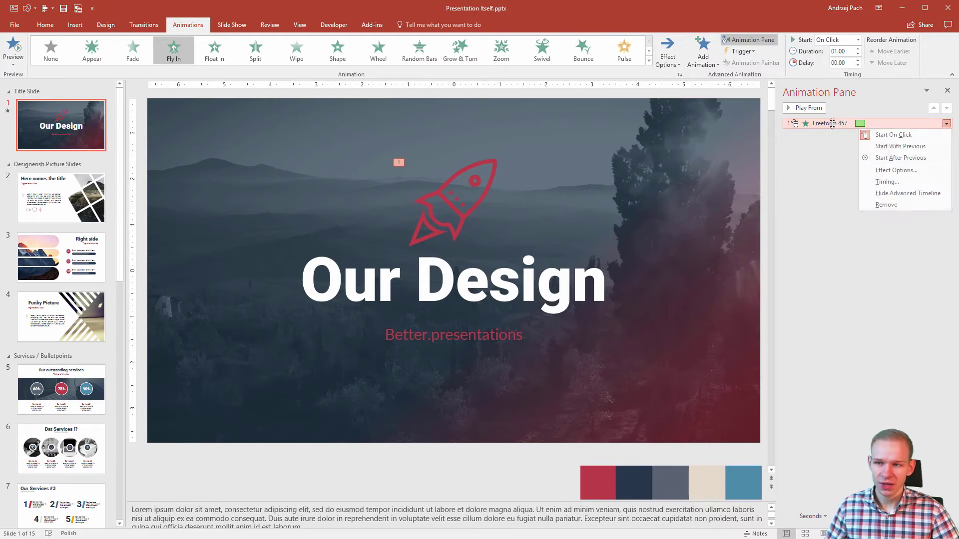
{"action": "left_click", "coordinate": [881, 149]}
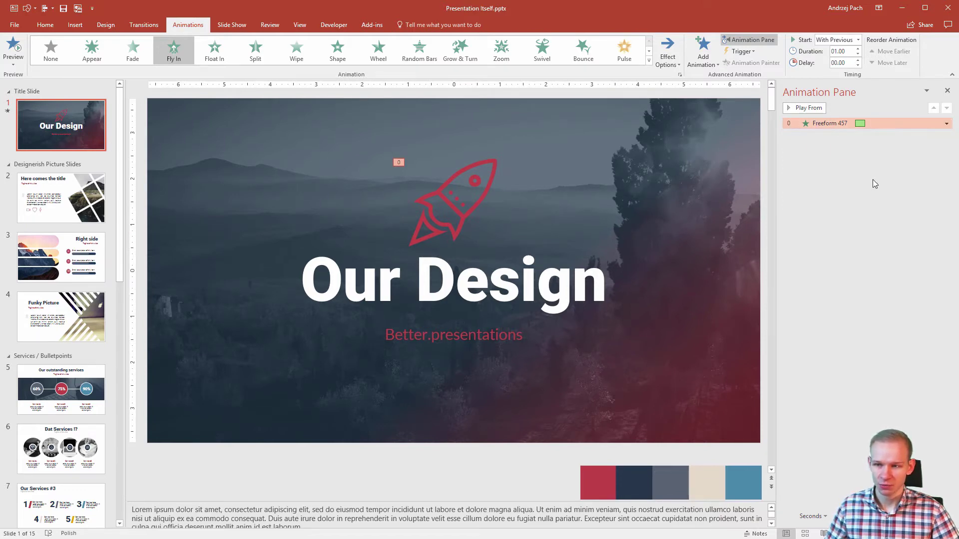
{"action": "left_click", "coordinate": [853, 207]}
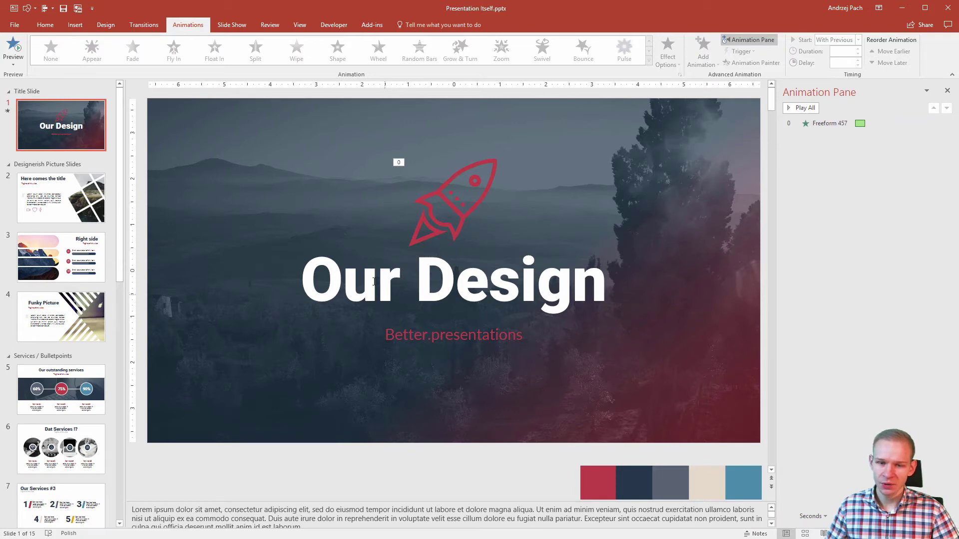
Step: Give the 'Our Design' title a Fly In From Left lasting 1 second
{"action": "left_click", "coordinate": [348, 286]}
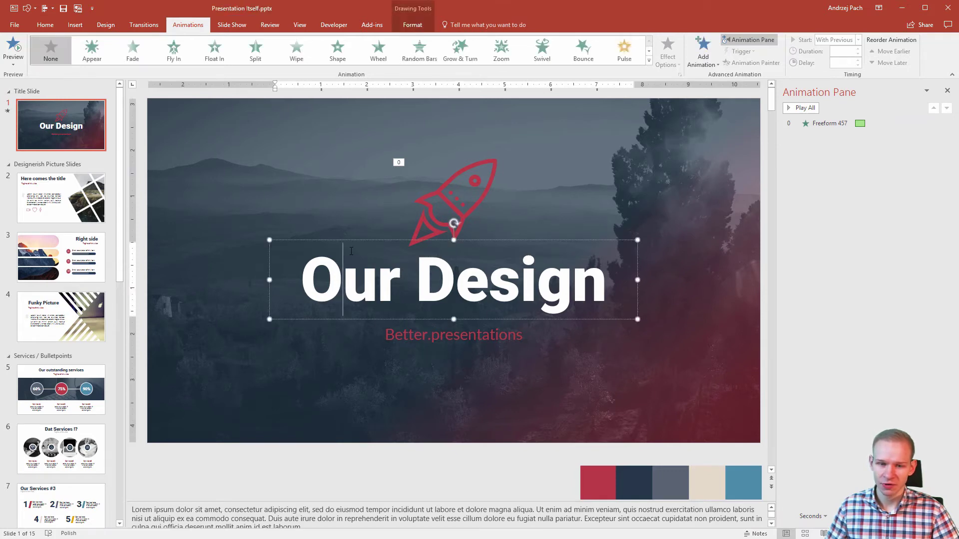
{"action": "left_click", "coordinate": [174, 52]}
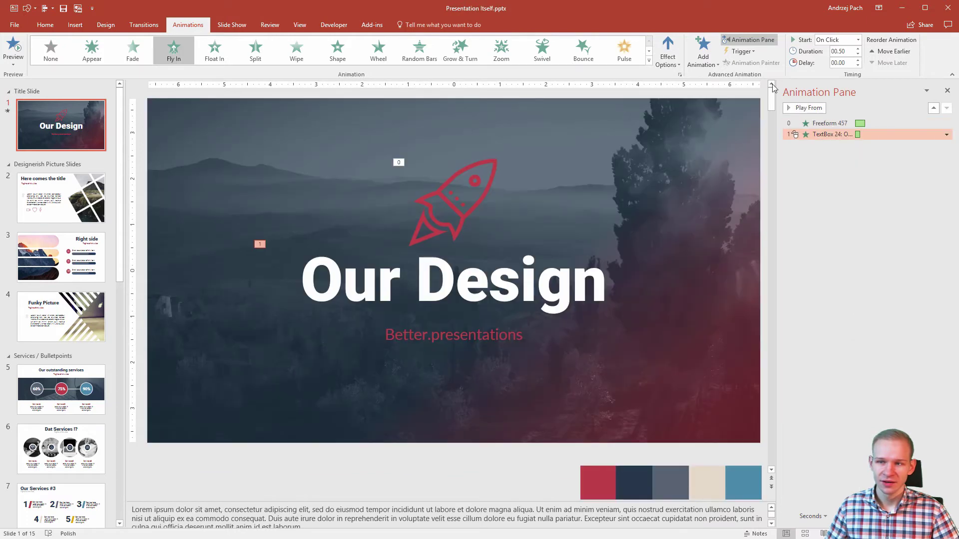
{"action": "left_click", "coordinate": [667, 61]}
{"action": "left_click", "coordinate": [727, 134]}
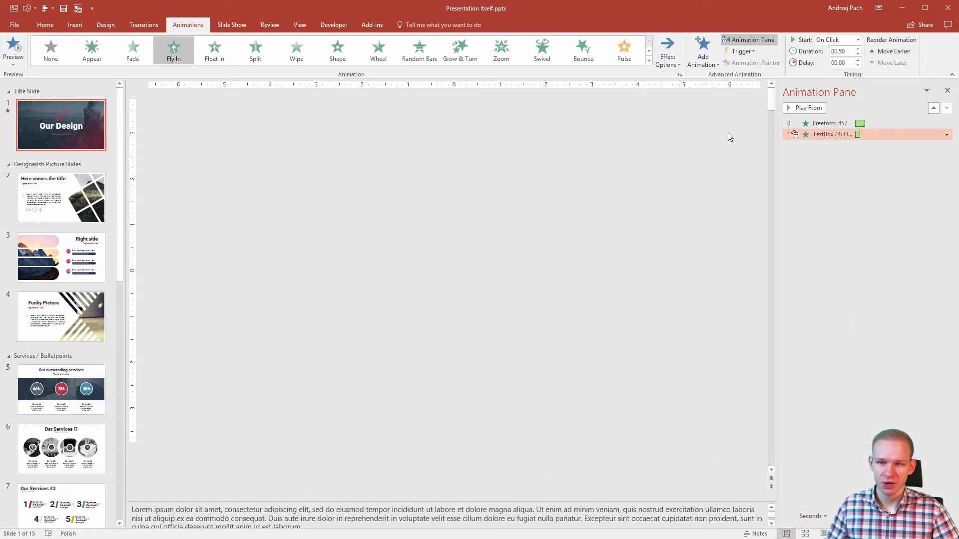
{"action": "left_click", "coordinate": [858, 53]}
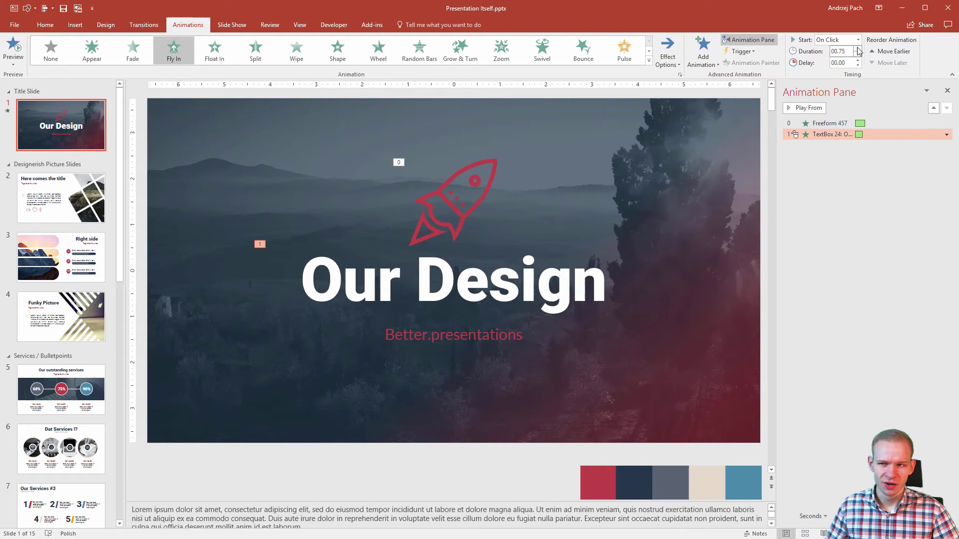
{"action": "left_click", "coordinate": [857, 50]}
Step: Start the title's animation With Previous after a 0.5-second delay, then preview from the rocket
{"action": "left_click", "coordinate": [857, 50]}
{"action": "left_click", "coordinate": [946, 135]}
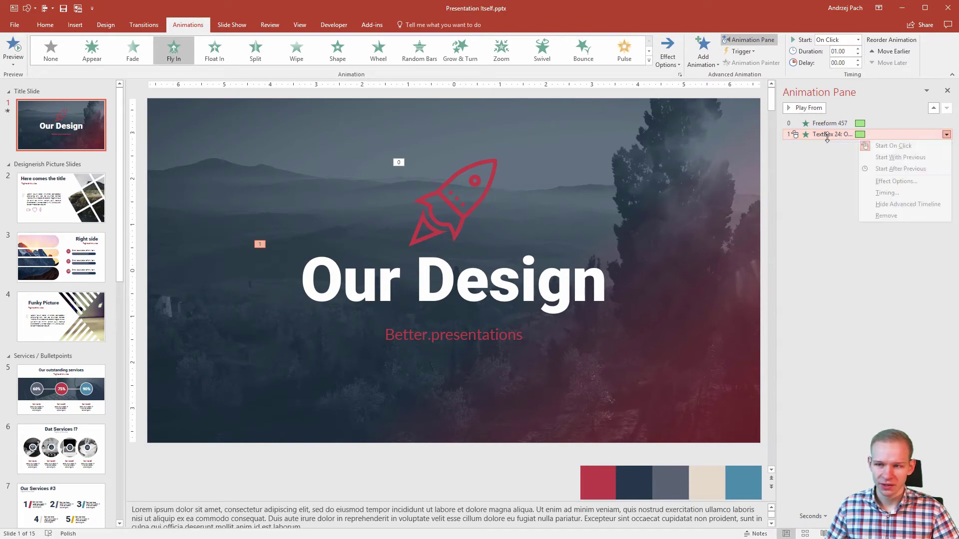
{"action": "left_click", "coordinate": [879, 159]}
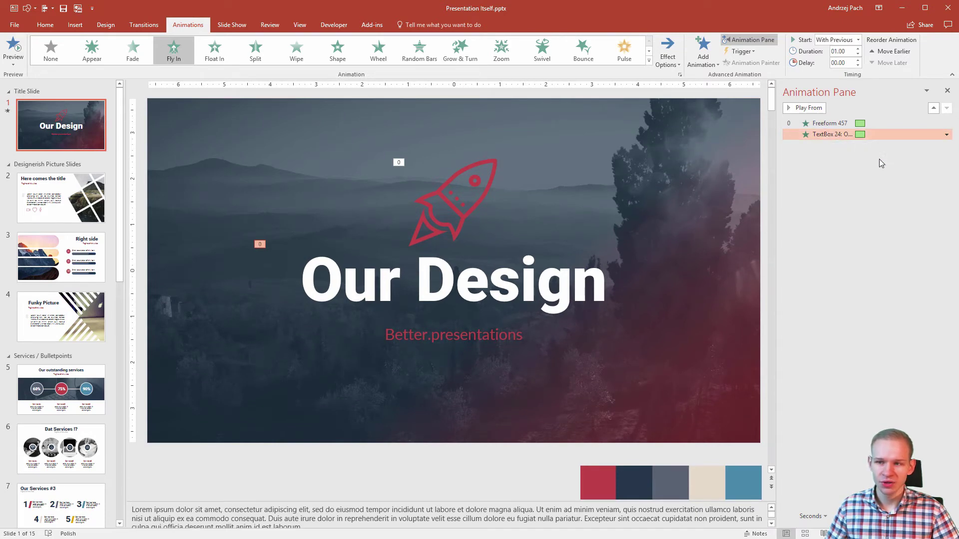
{"action": "left_click", "coordinate": [858, 61]}
{"action": "left_click", "coordinate": [858, 60]}
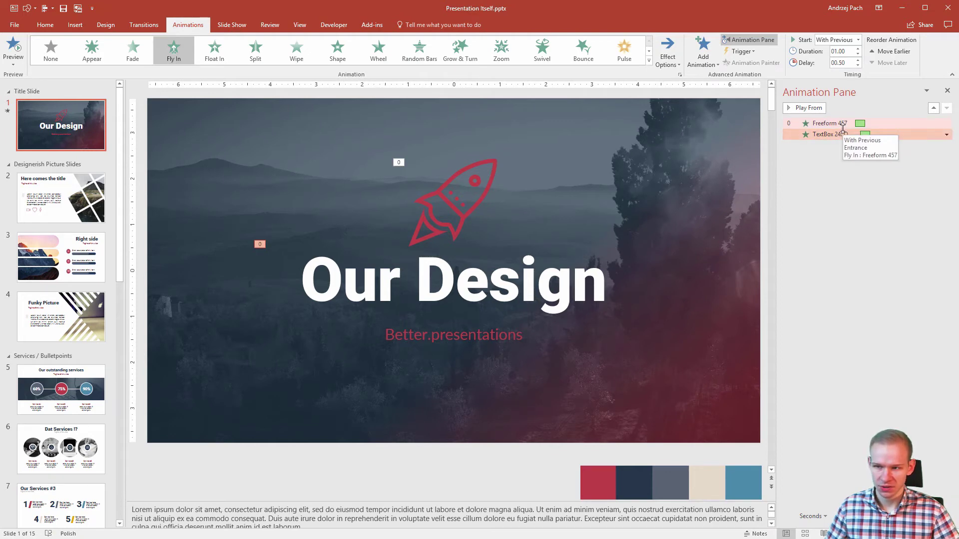
{"action": "left_click", "coordinate": [842, 125]}
{"action": "left_click", "coordinate": [808, 108]}
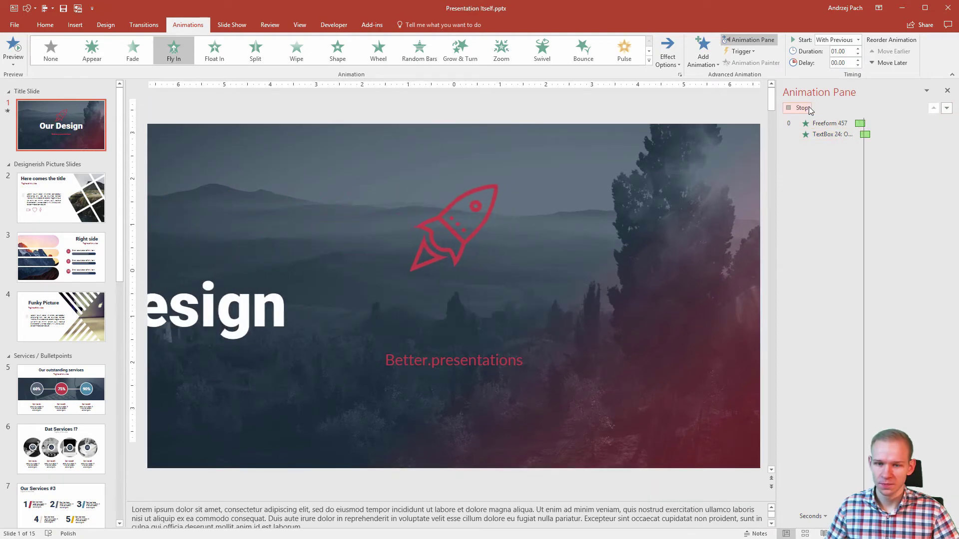
{"action": "scroll", "coordinate": [407, 290], "scroll_direction": "down", "scroll_amount": 1}
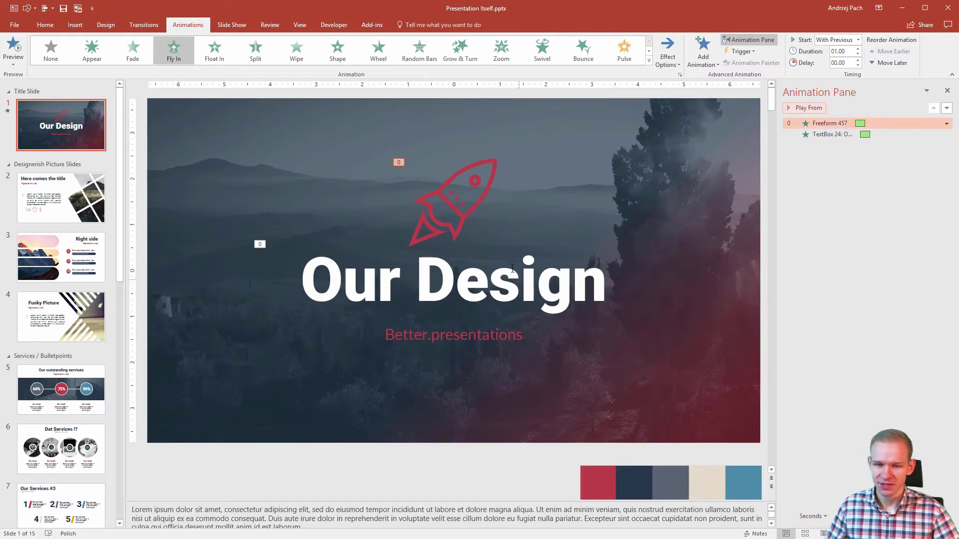
Step: Set Bounce end to 0.5 sec in the title Fly In's Effect settings
{"action": "double_click", "coordinate": [863, 134]}
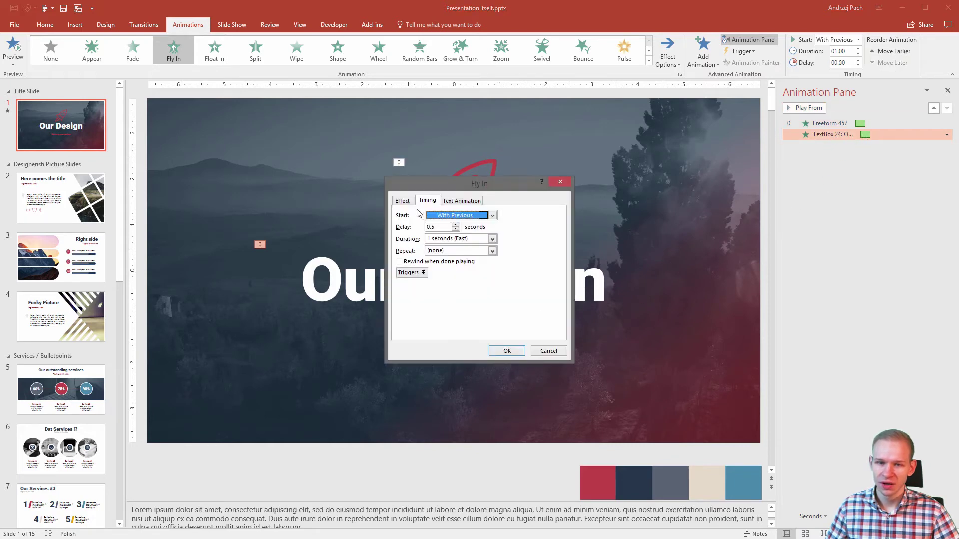
{"action": "left_click", "coordinate": [413, 202]}
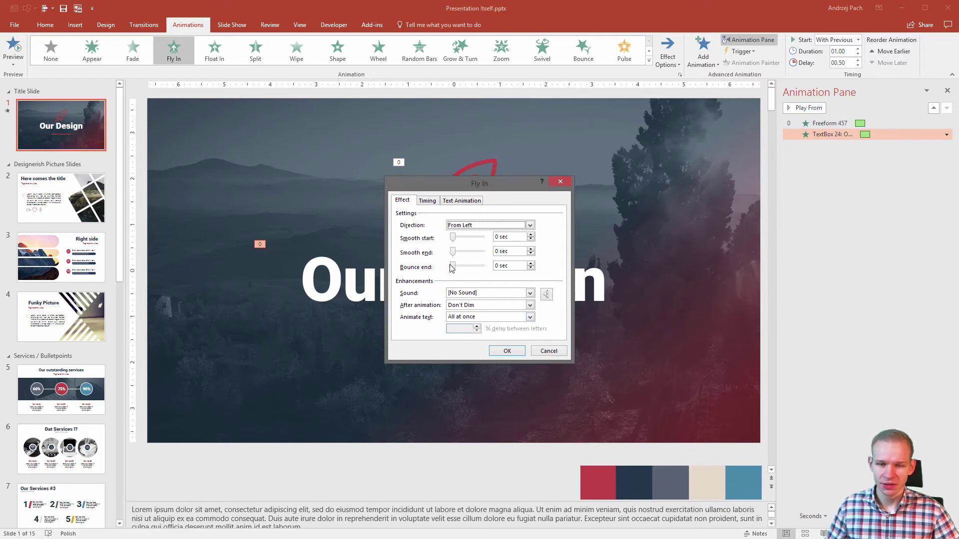
{"action": "left_click_drag", "start_coordinate": [454, 268], "coordinate": [461, 268]}
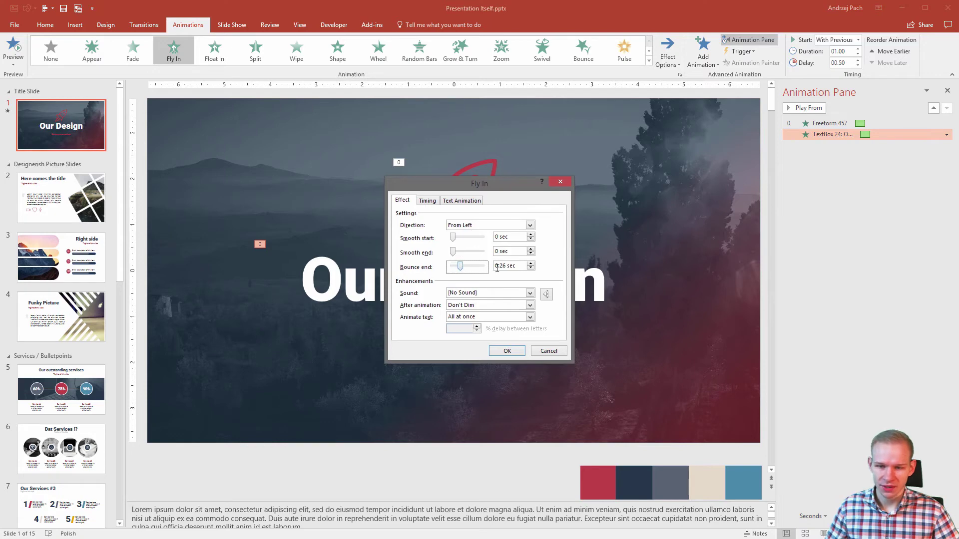
{"action": "left_click", "coordinate": [504, 266]}
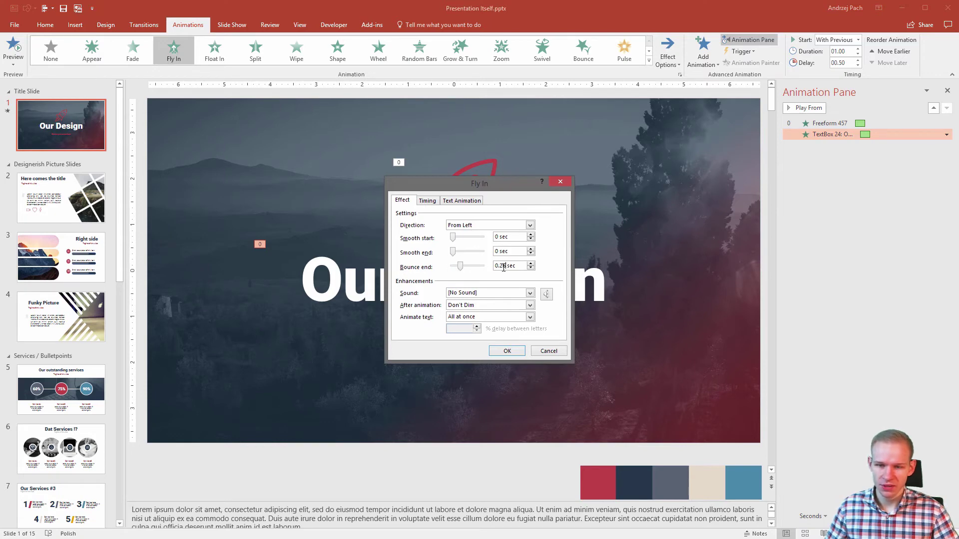
{"action": "left_click", "coordinate": [511, 350]}
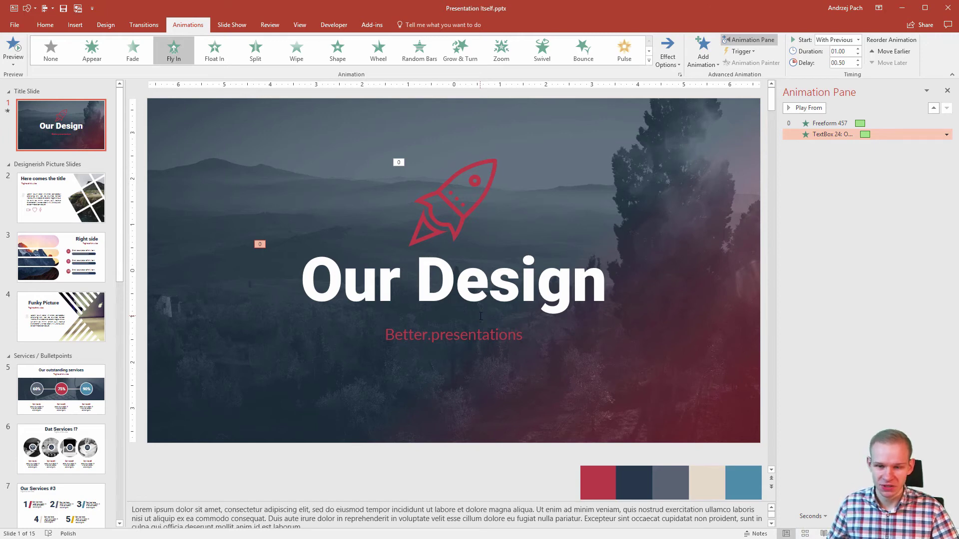
Step: Copy the title's Fly In to the 'Better.presentations' subtitle with Animation Painter, delay 0.75 s, and preview
{"action": "left_click", "coordinate": [507, 271]}
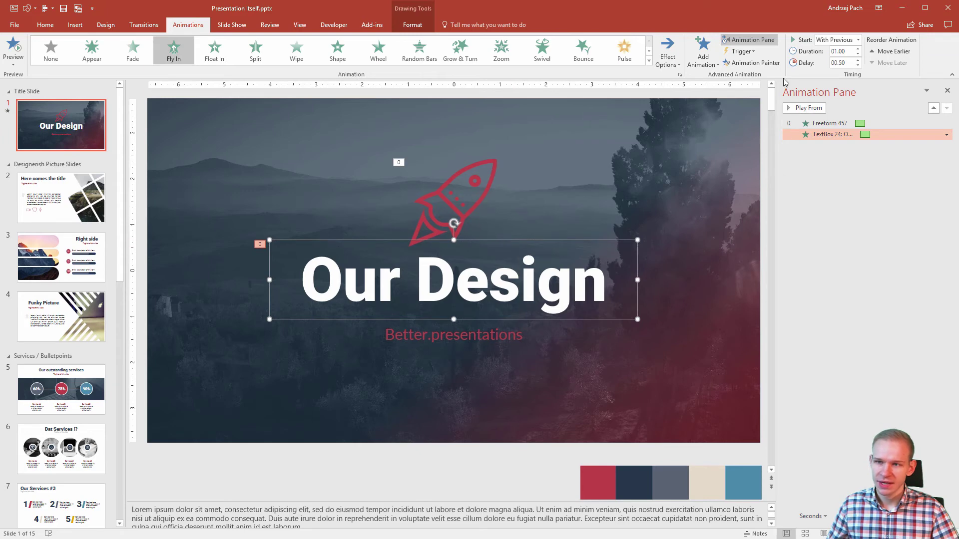
{"action": "left_click", "coordinate": [752, 63]}
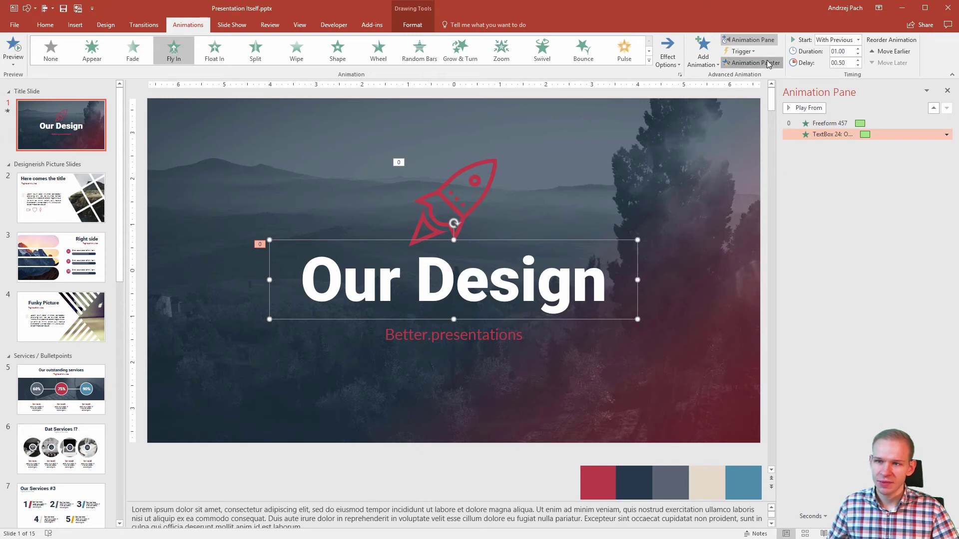
{"action": "left_click", "coordinate": [481, 334]}
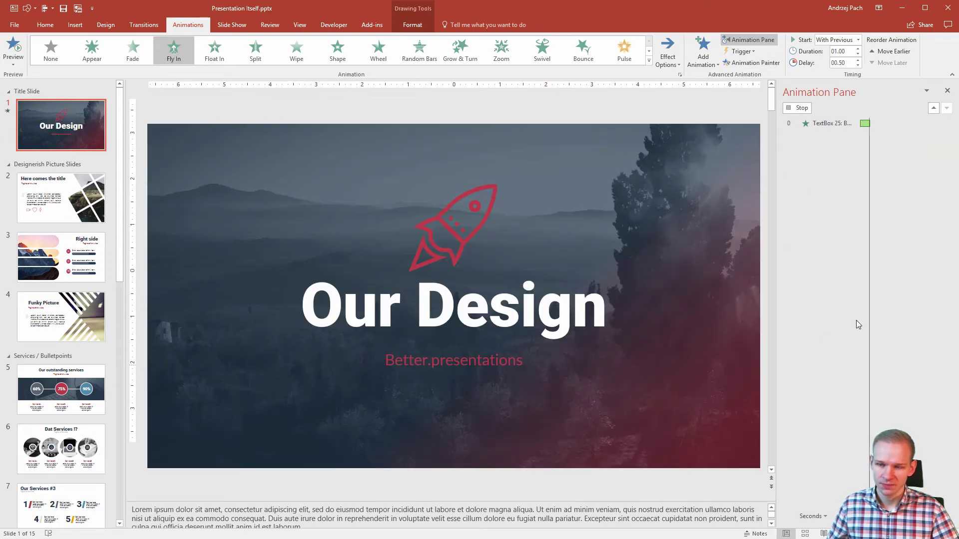
{"action": "left_click", "coordinate": [857, 60]}
{"action": "left_click", "coordinate": [837, 122]}
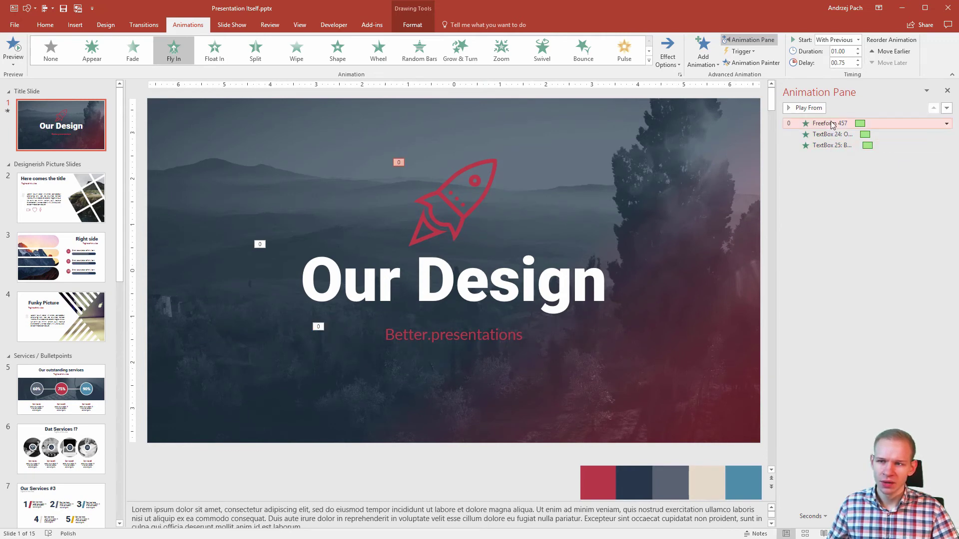
{"action": "left_click", "coordinate": [809, 108]}
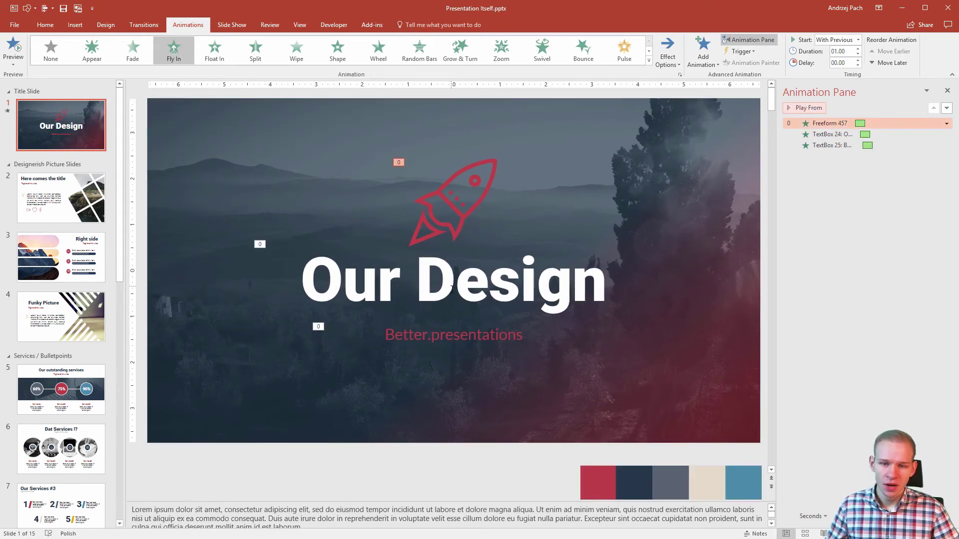
{"action": "left_click", "coordinate": [488, 240]}
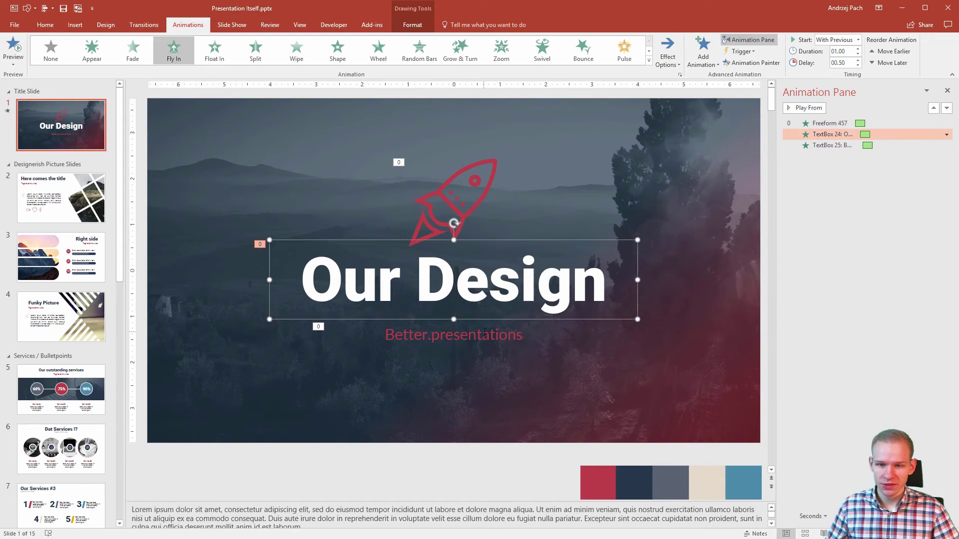
Step: Change title and subtitle animations to Wipe From Left lasting 0.75 seconds
{"action": "left_click", "coordinate": [494, 344], "text": "shift"}
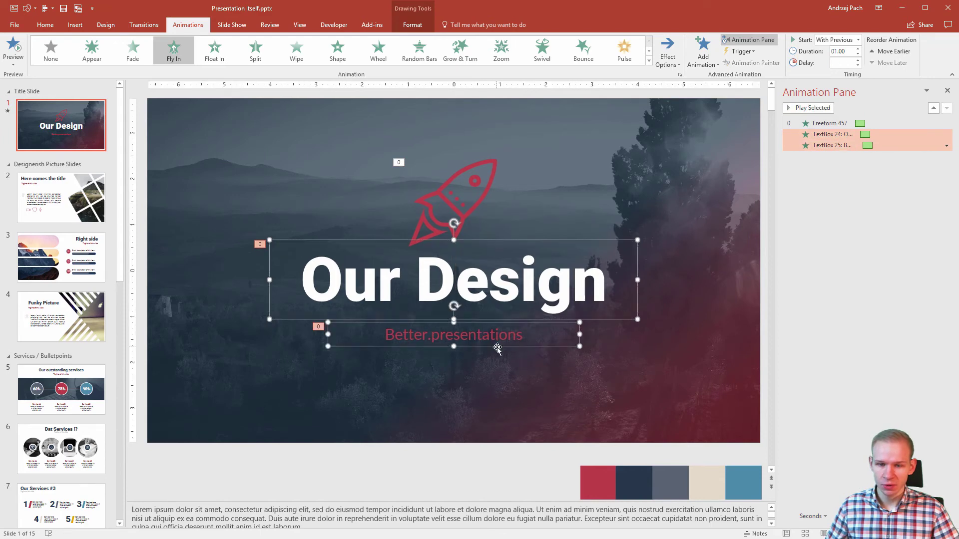
{"action": "left_click", "coordinate": [297, 52]}
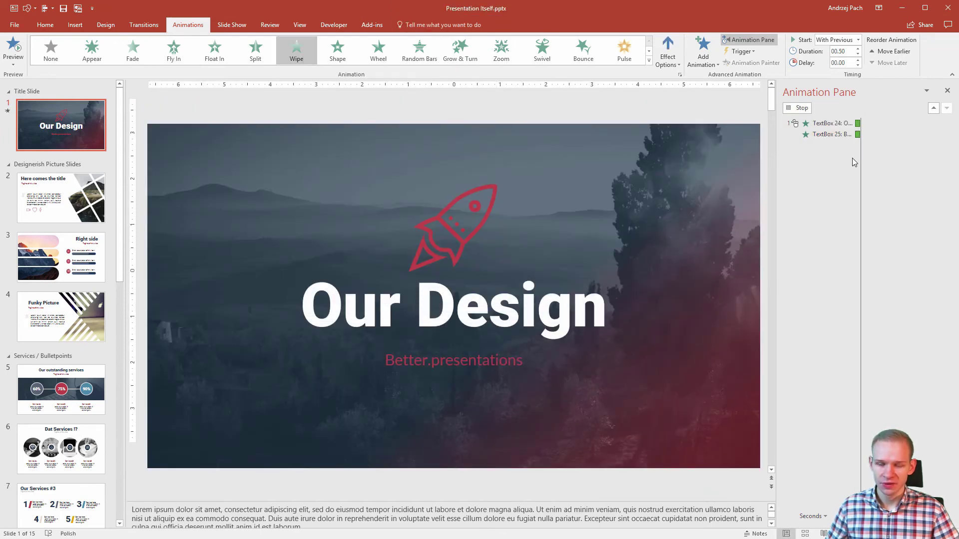
{"action": "left_click", "coordinate": [667, 52]}
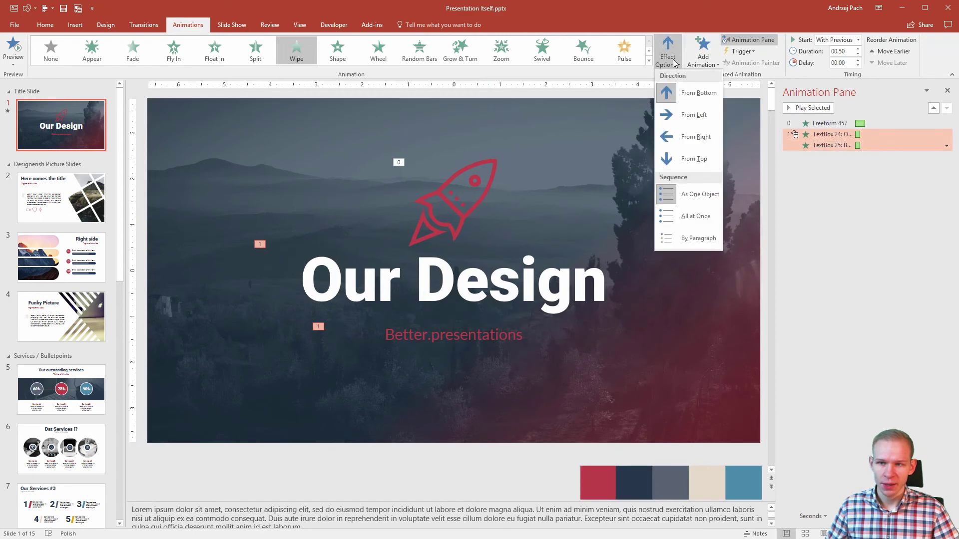
{"action": "left_click", "coordinate": [682, 116]}
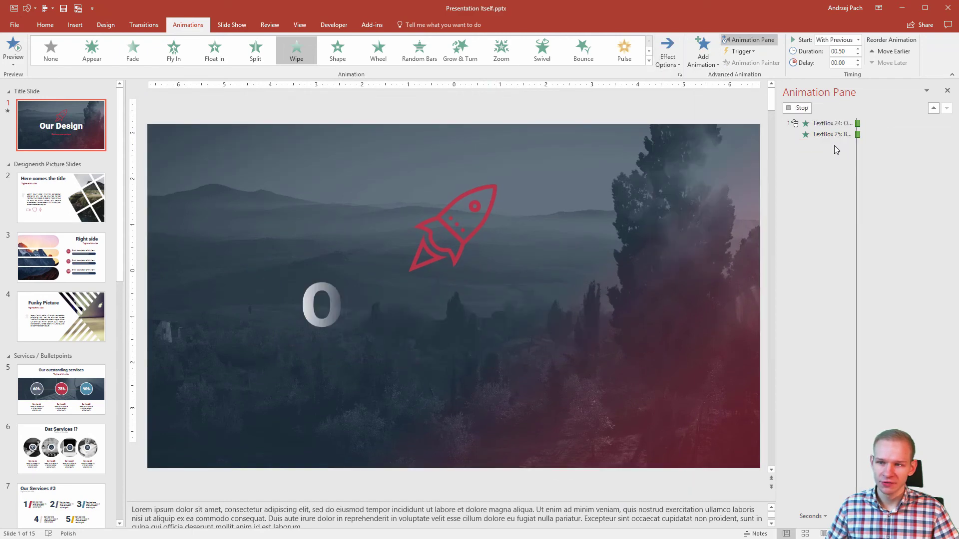
{"action": "left_click", "coordinate": [858, 49]}
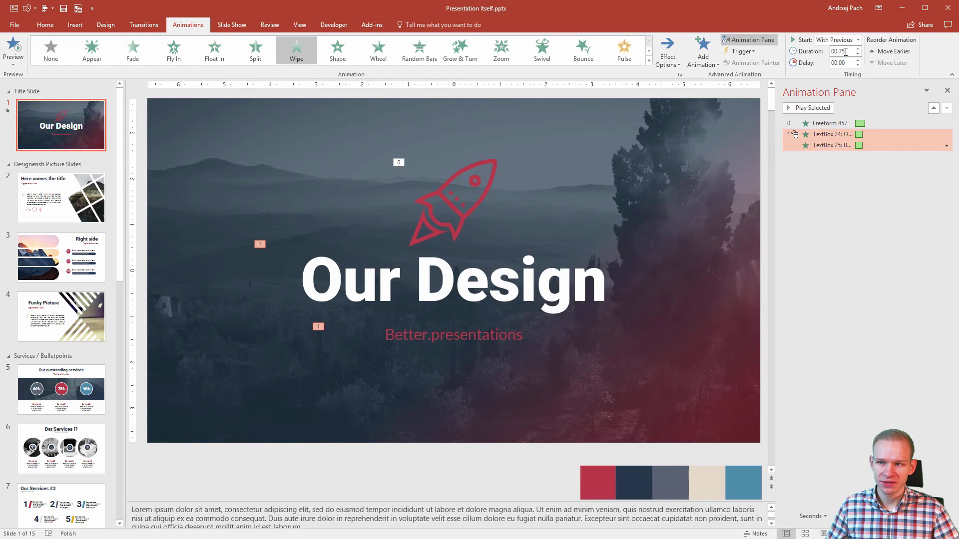
Step: Set both text wipes to start With Previous and raise the subtitle's delay to 1.25 seconds
{"action": "left_click", "coordinate": [947, 134]}
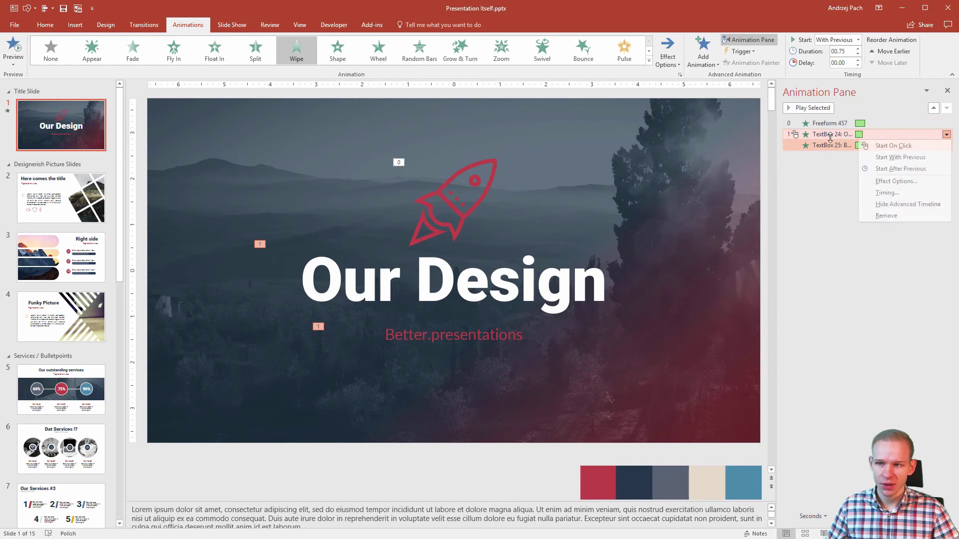
{"action": "left_click", "coordinate": [897, 158]}
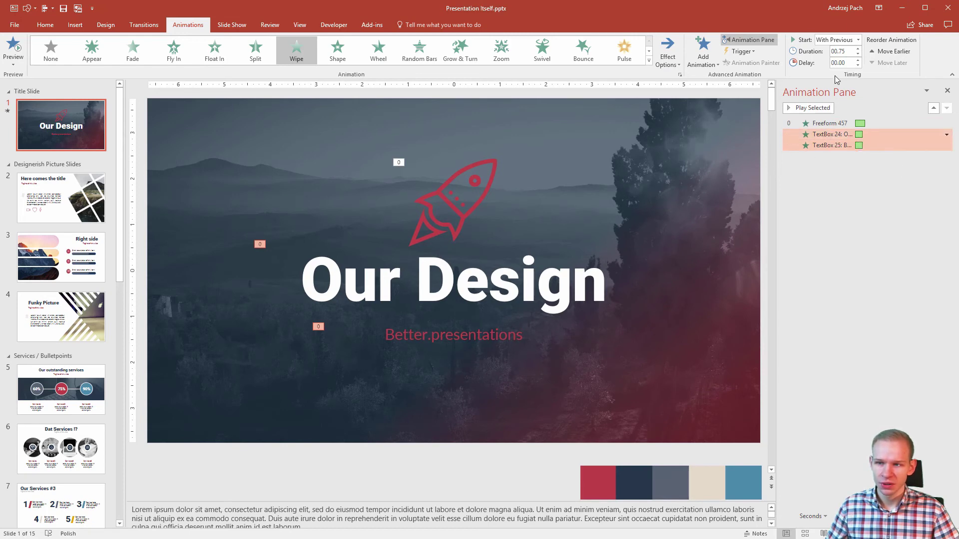
{"action": "left_click", "coordinate": [859, 60]}
{"action": "left_click", "coordinate": [858, 60]}
{"action": "left_click", "coordinate": [858, 59]}
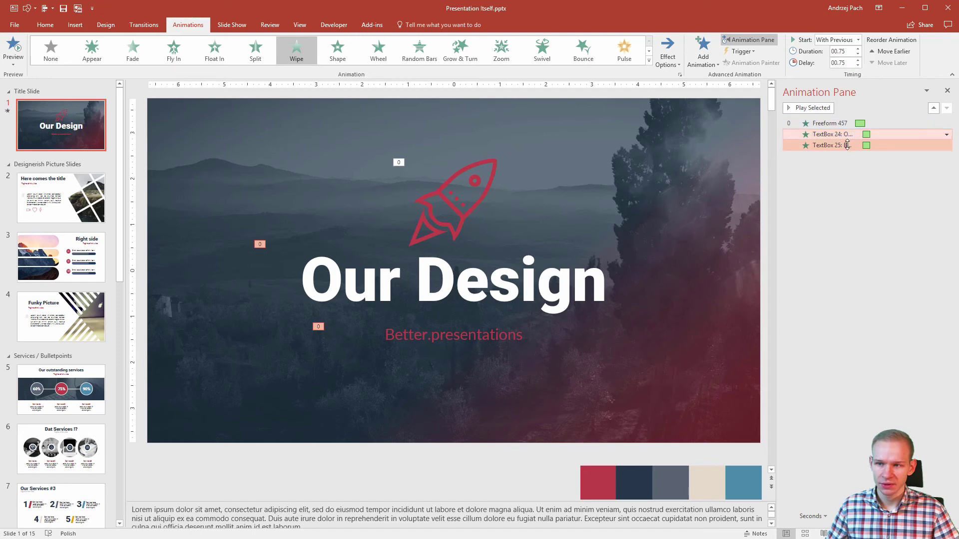
{"action": "left_click", "coordinate": [831, 145]}
{"action": "left_click", "coordinate": [857, 59]}
{"action": "left_click", "coordinate": [859, 60]}
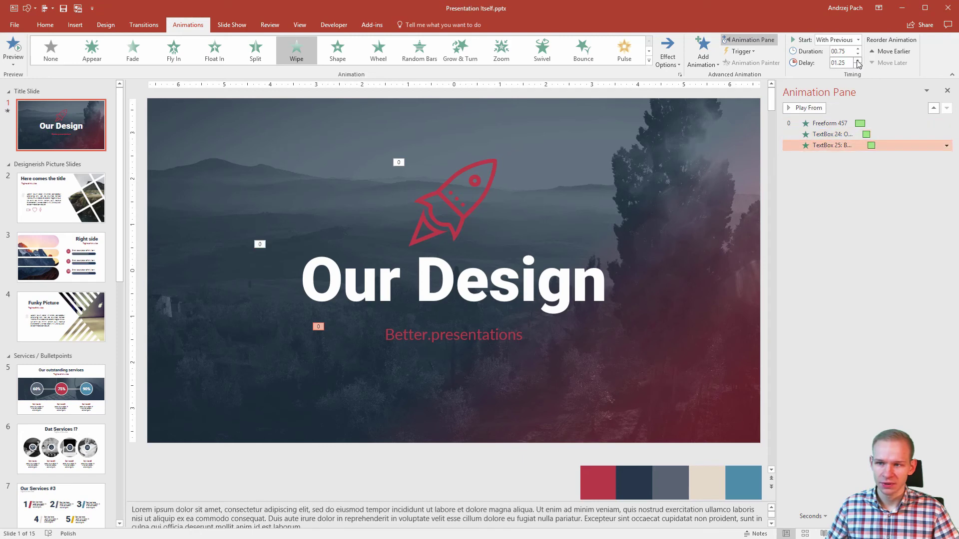
Step: Adjust TextBox 25's delay so it follows the title, then preview the sequence from Freeform 457
{"action": "left_click", "coordinate": [816, 109]}
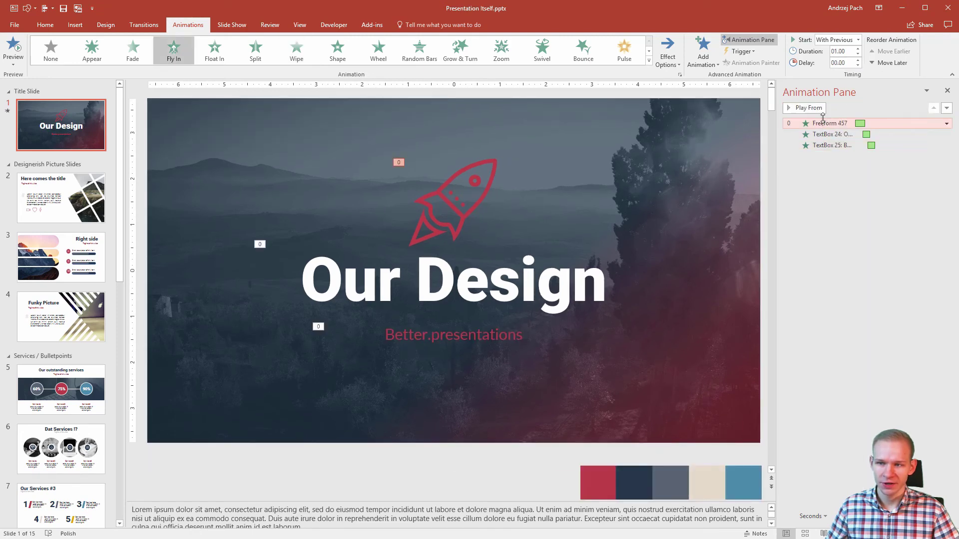
{"action": "left_click", "coordinate": [814, 107]}
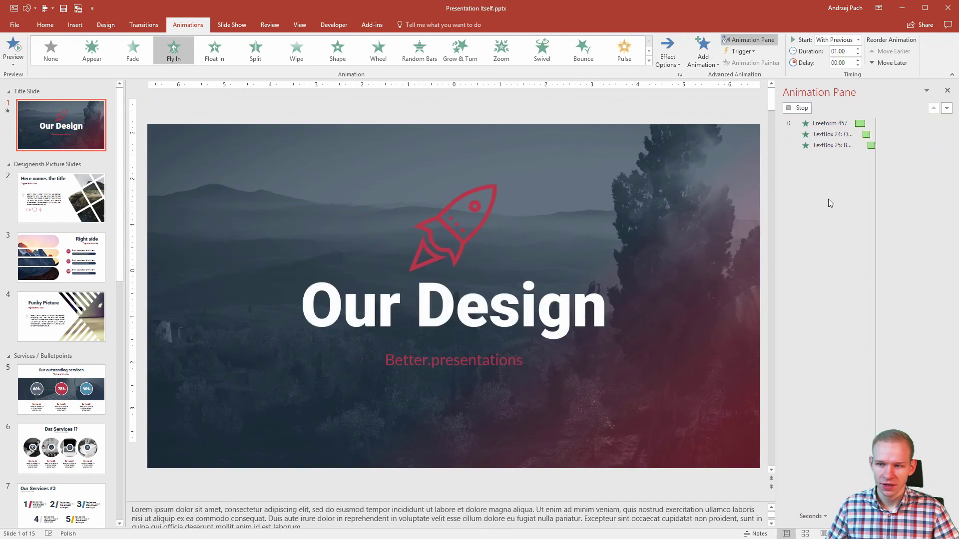
{"action": "left_click", "coordinate": [833, 133]}
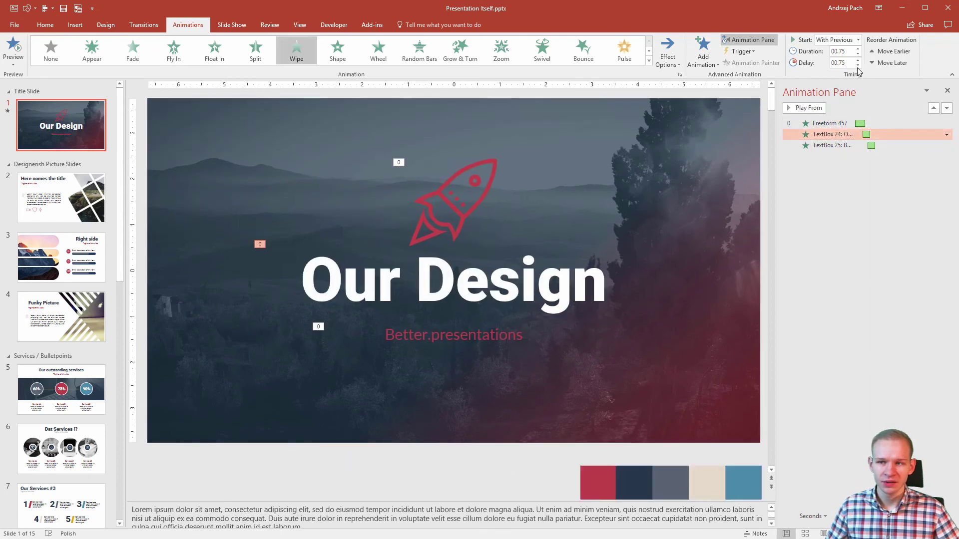
{"action": "left_click", "coordinate": [849, 145]}
{"action": "left_click", "coordinate": [858, 60]}
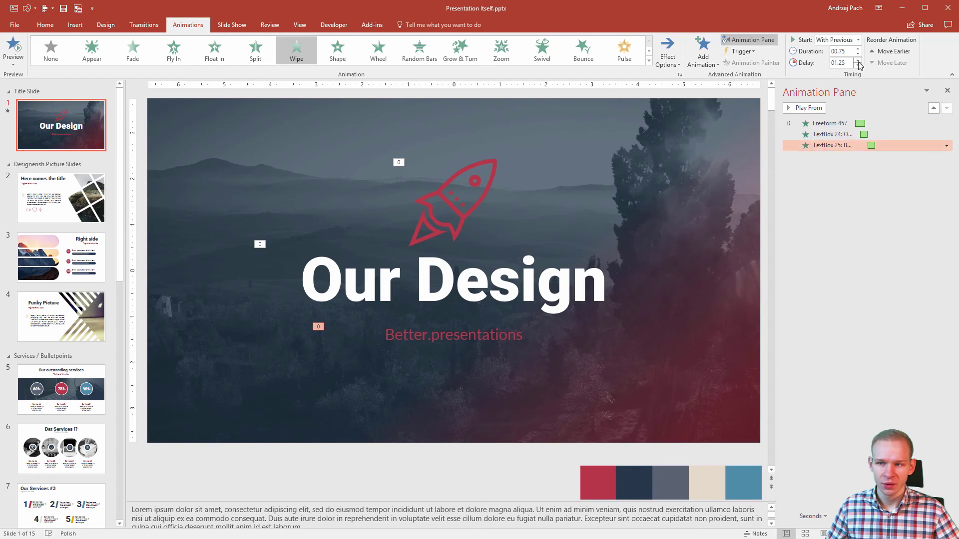
{"action": "left_click", "coordinate": [859, 64]}
{"action": "left_click", "coordinate": [811, 122]}
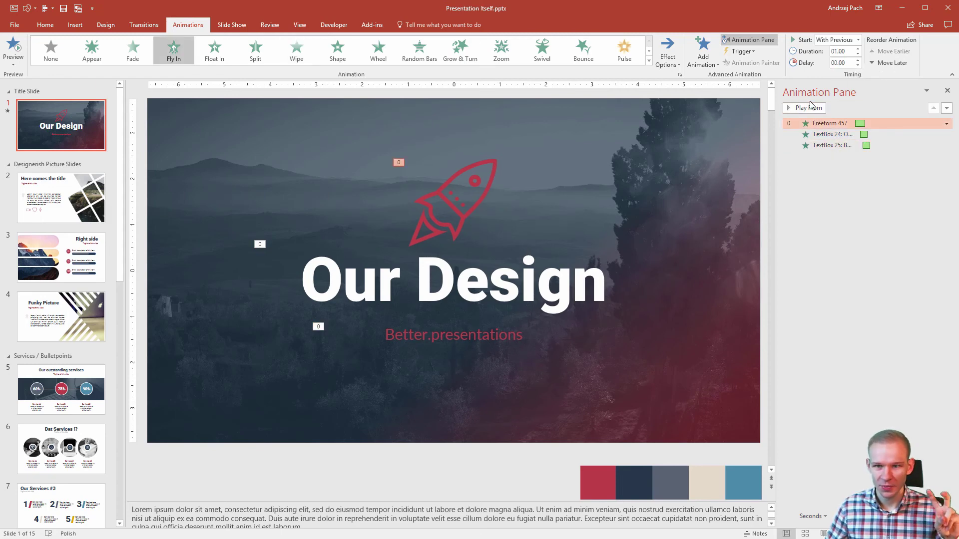
{"action": "left_click", "coordinate": [804, 107]}
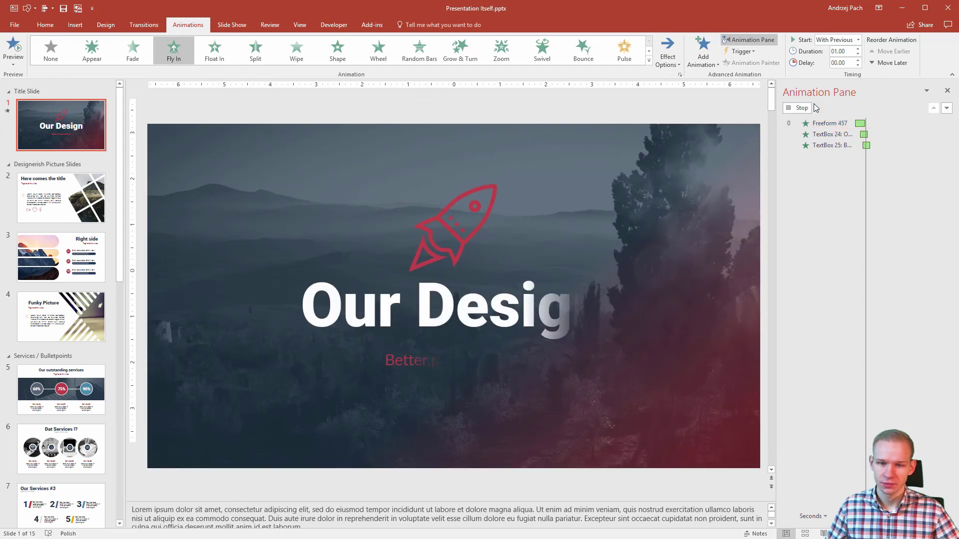